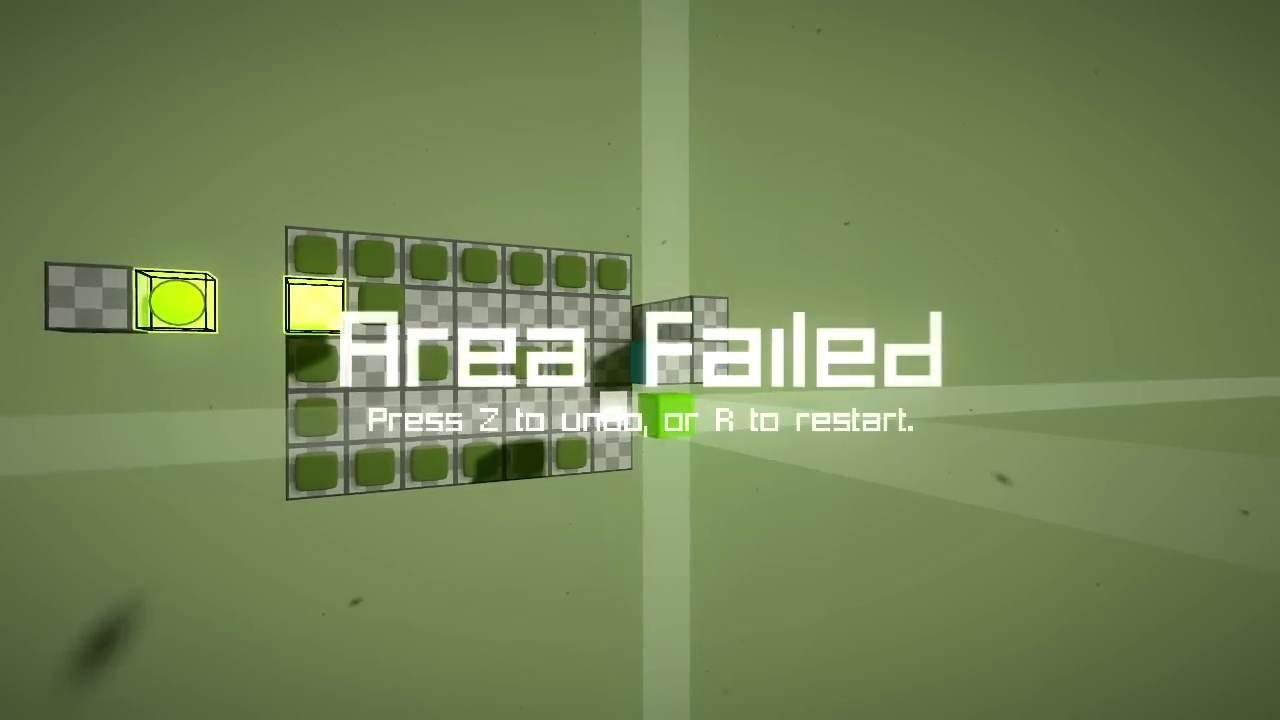
key("r")
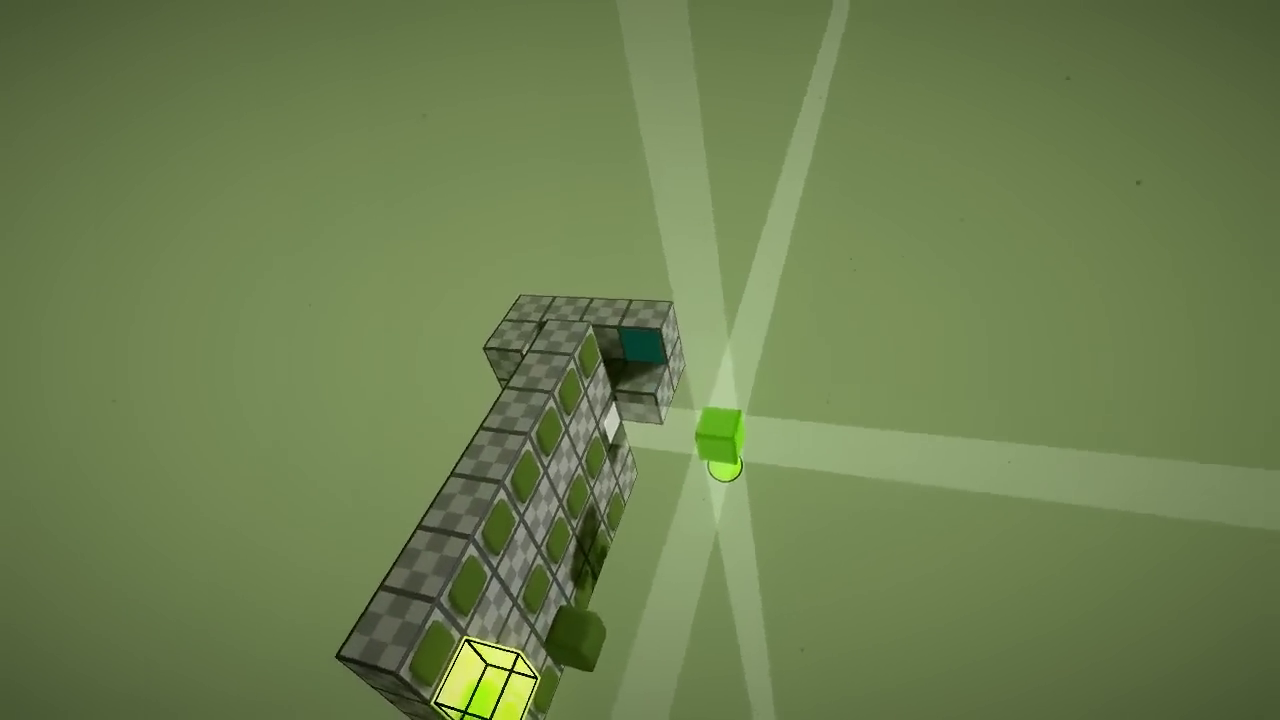
left_click_drag(640, 360, 800, 360)
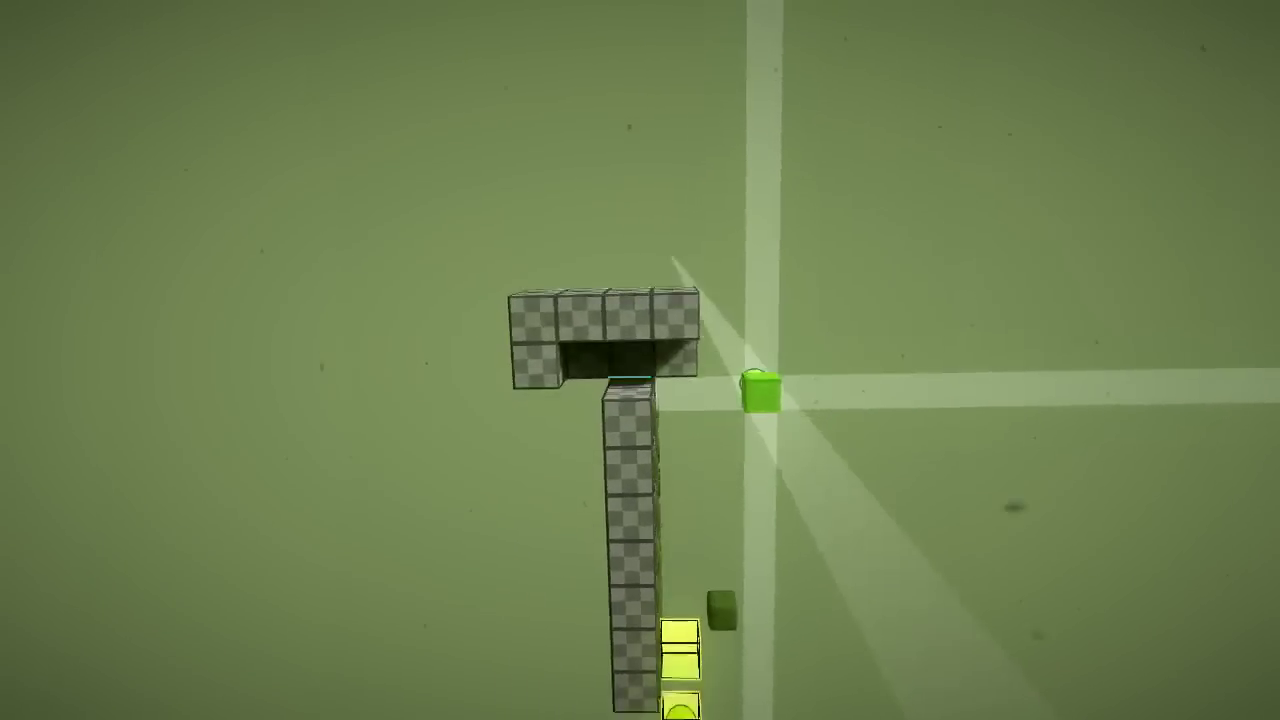
left_click_drag(640, 360, 640, 500)
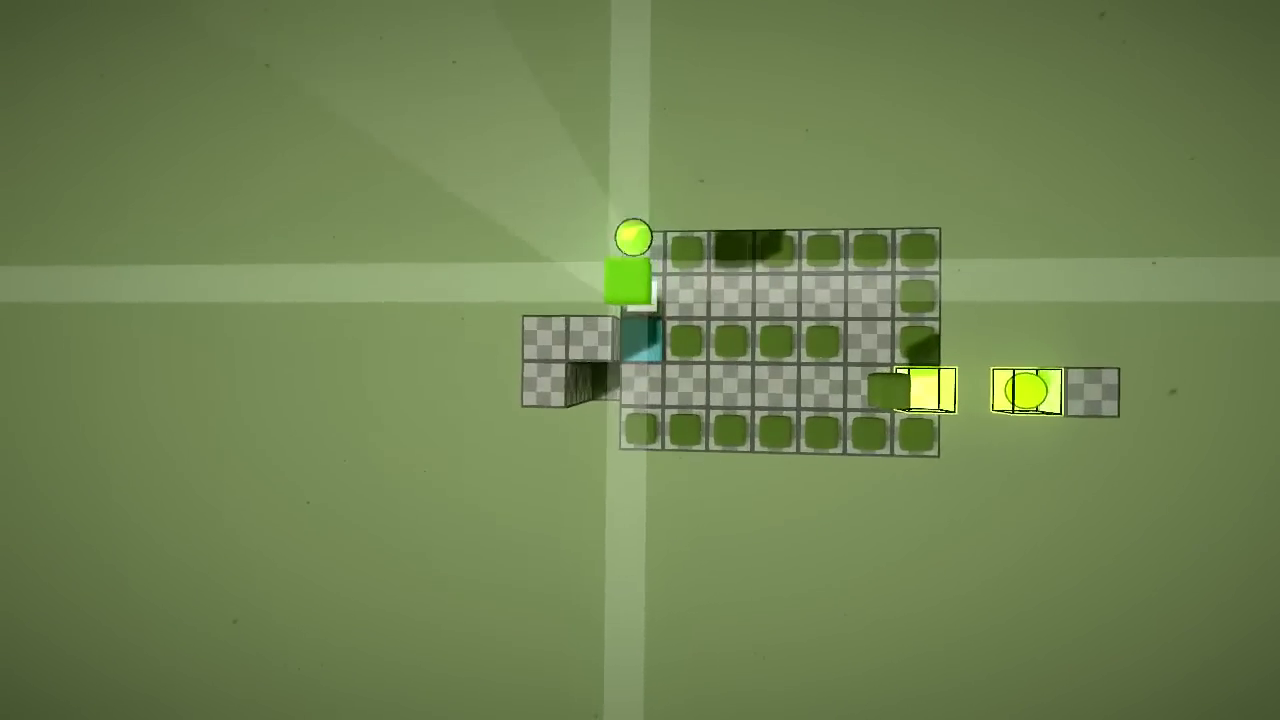
key("Right")
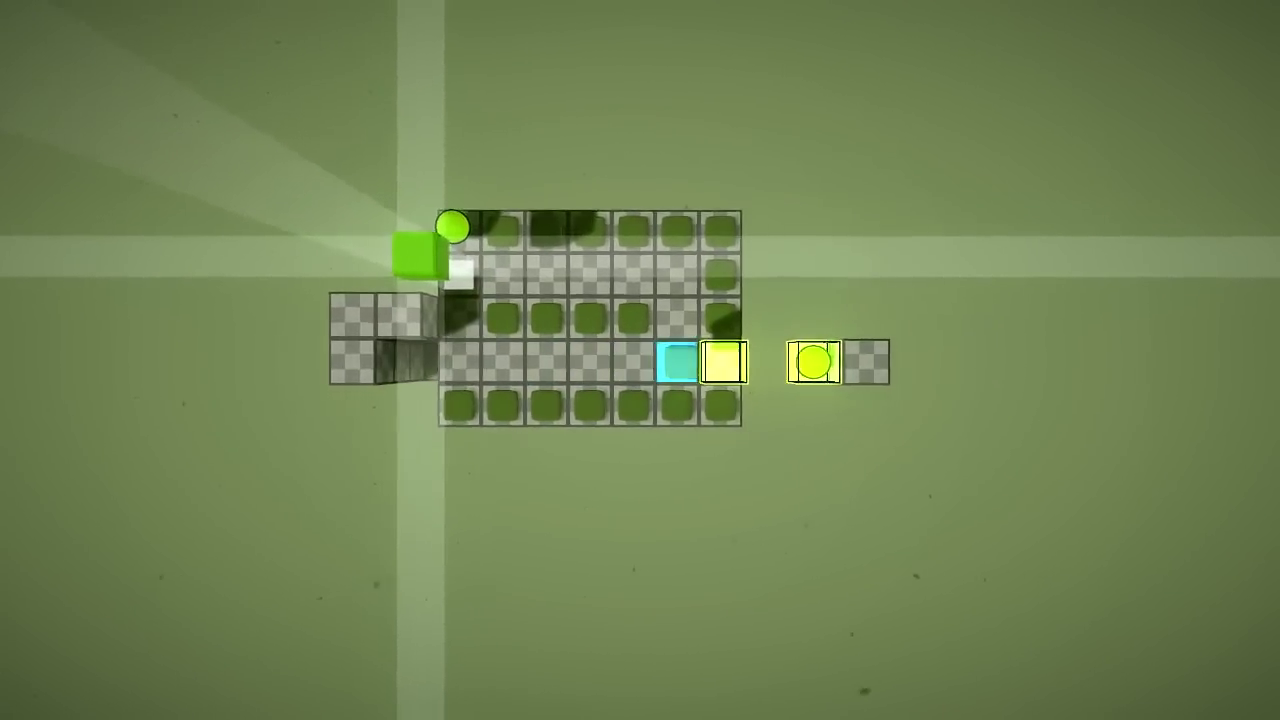
key("Left")
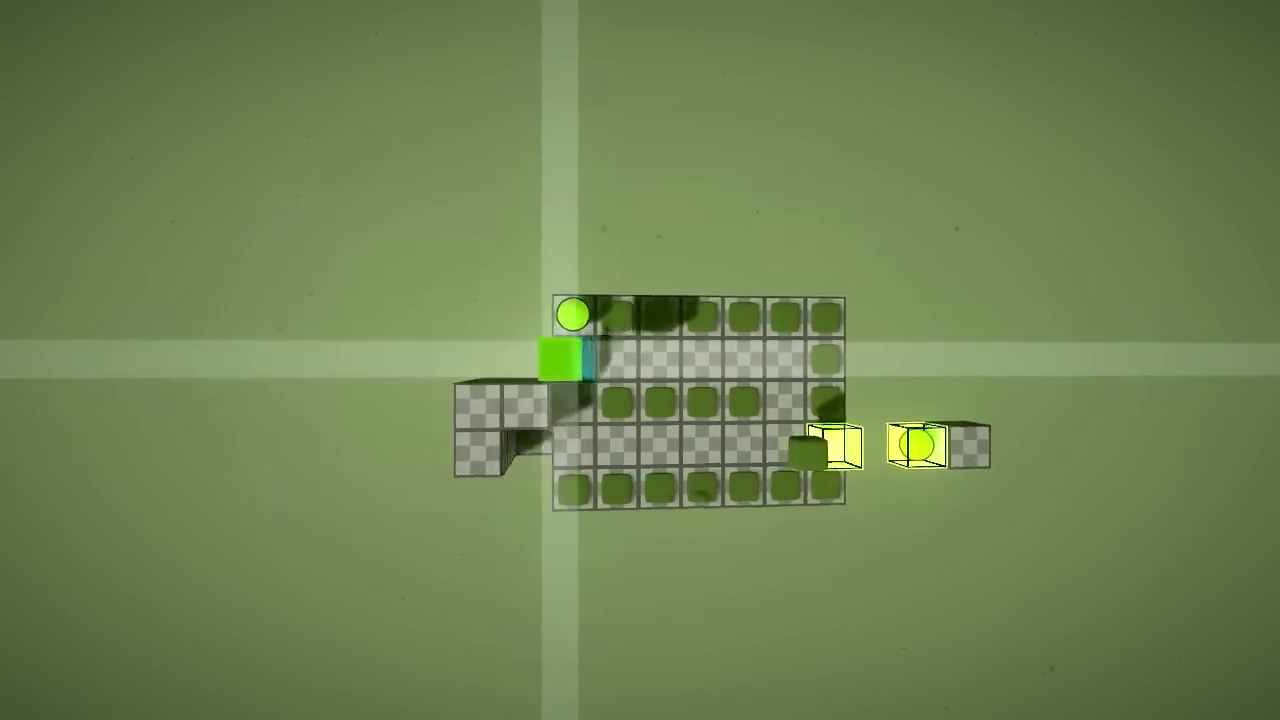
key("Right")
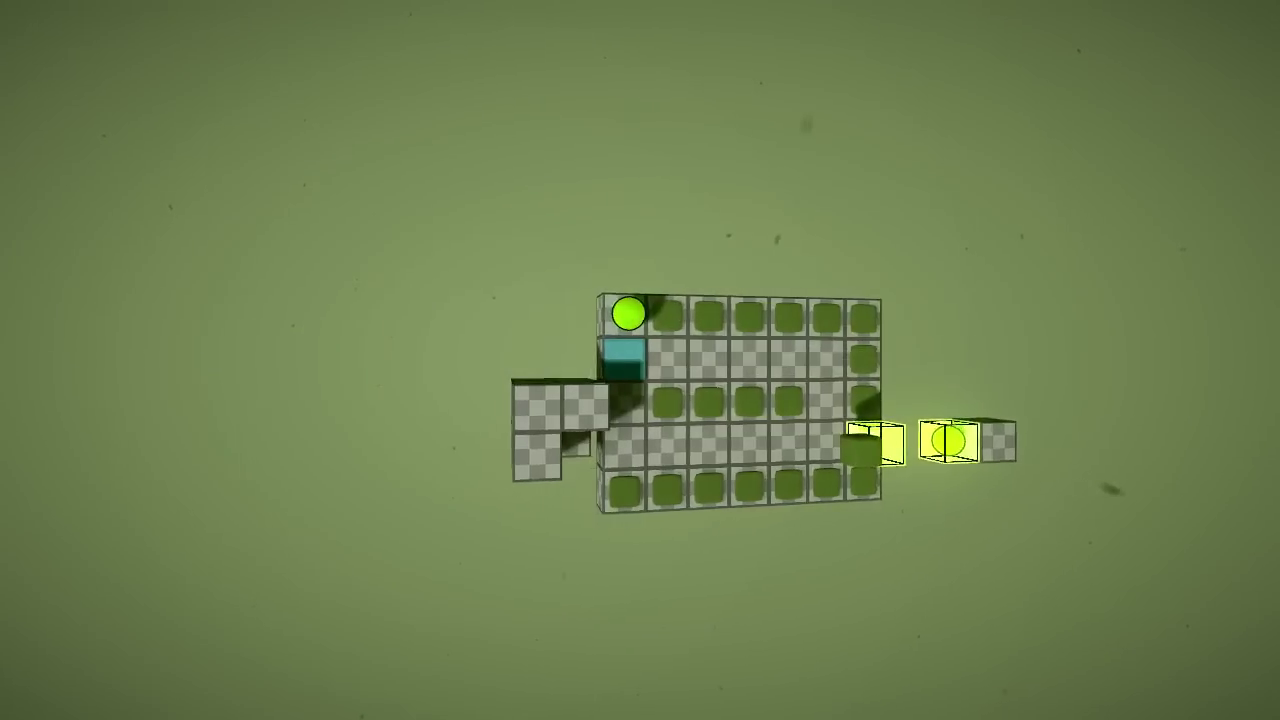
key("Up")
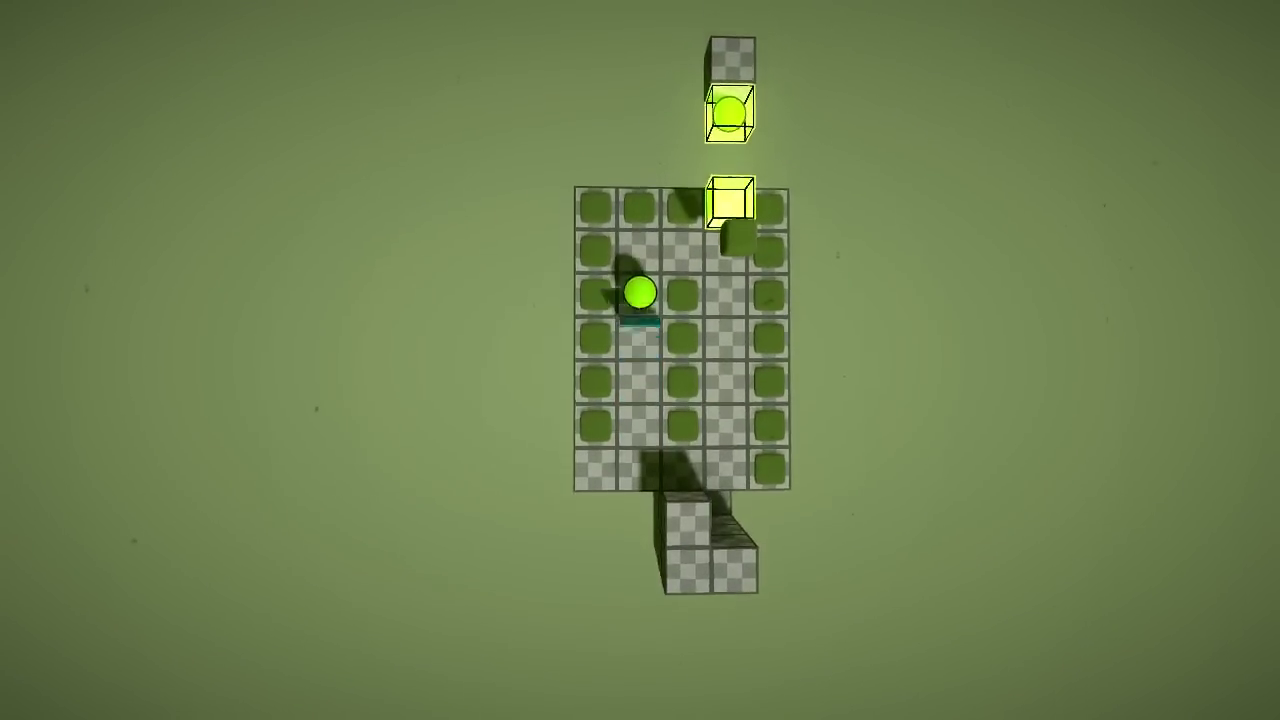
key("Up")
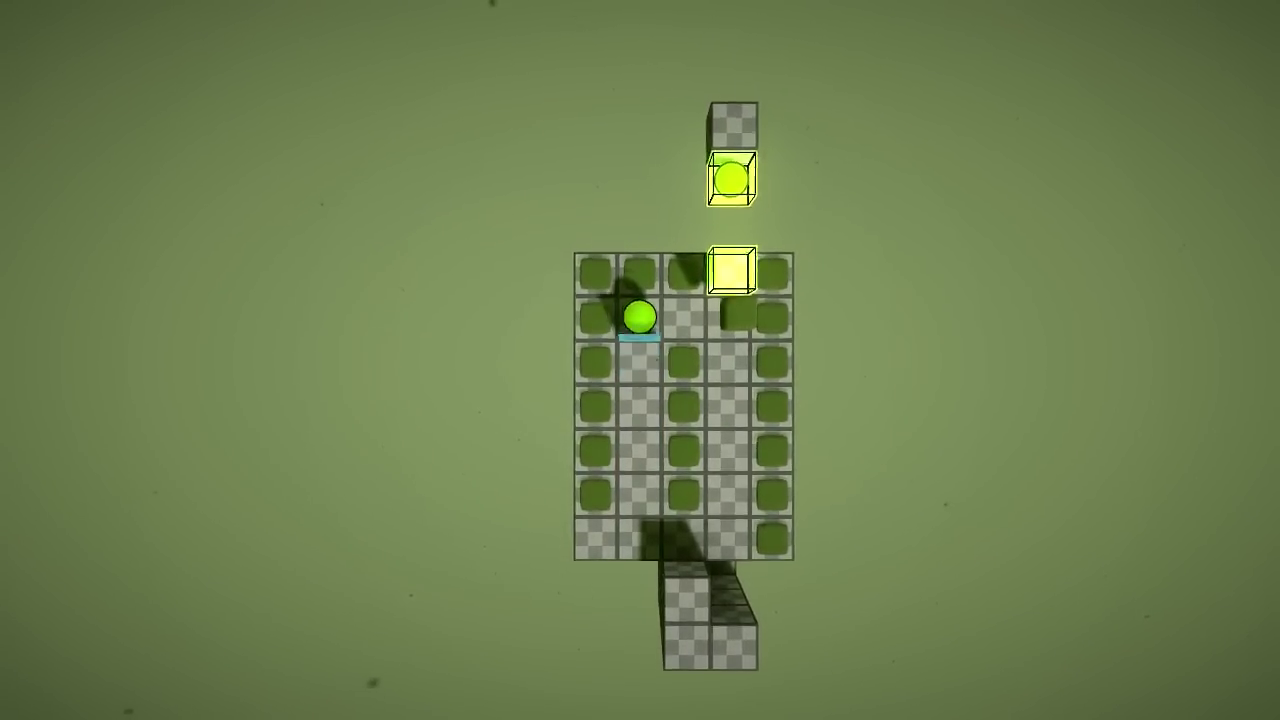
key("Up")
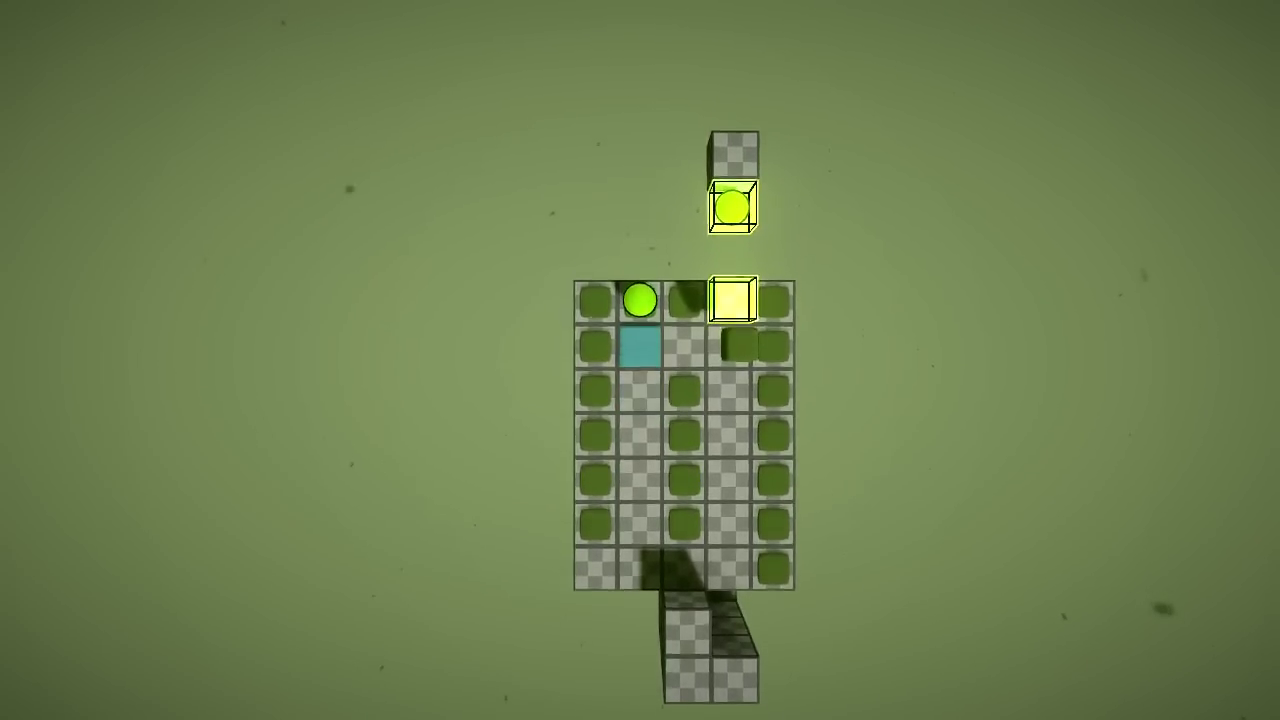
key("Down")
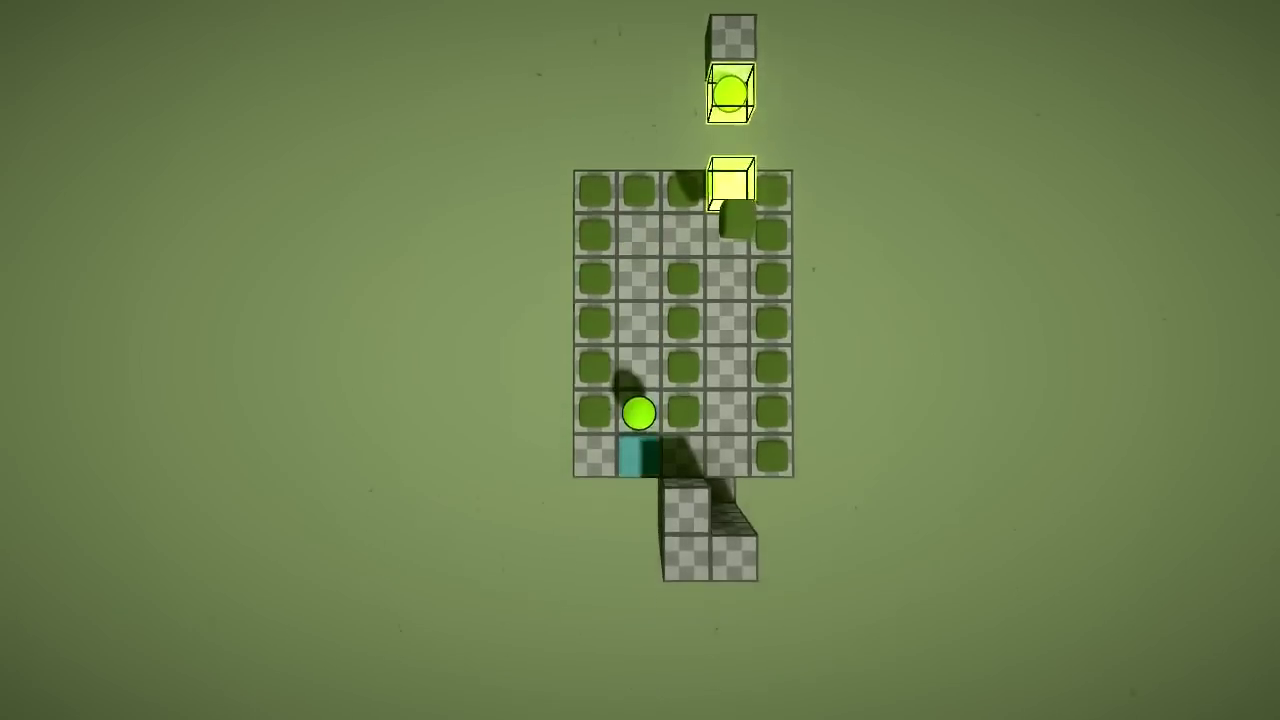
key("space")
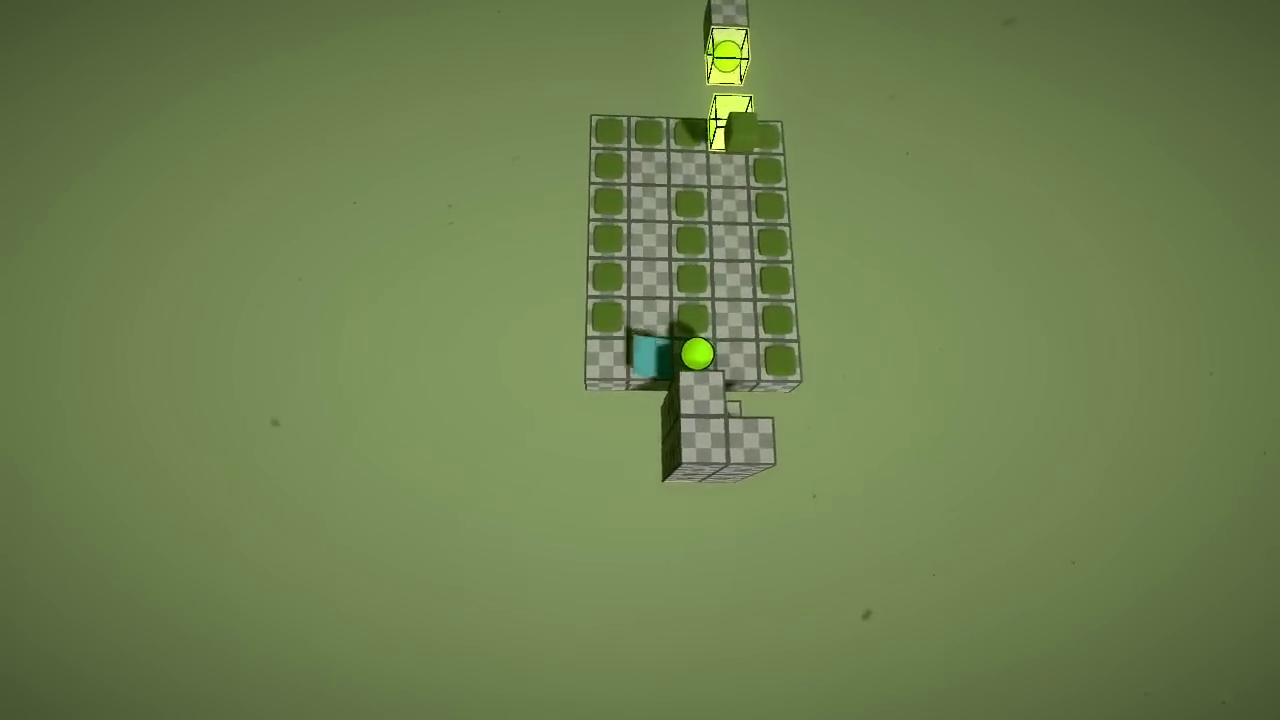
key("space")
key("space")
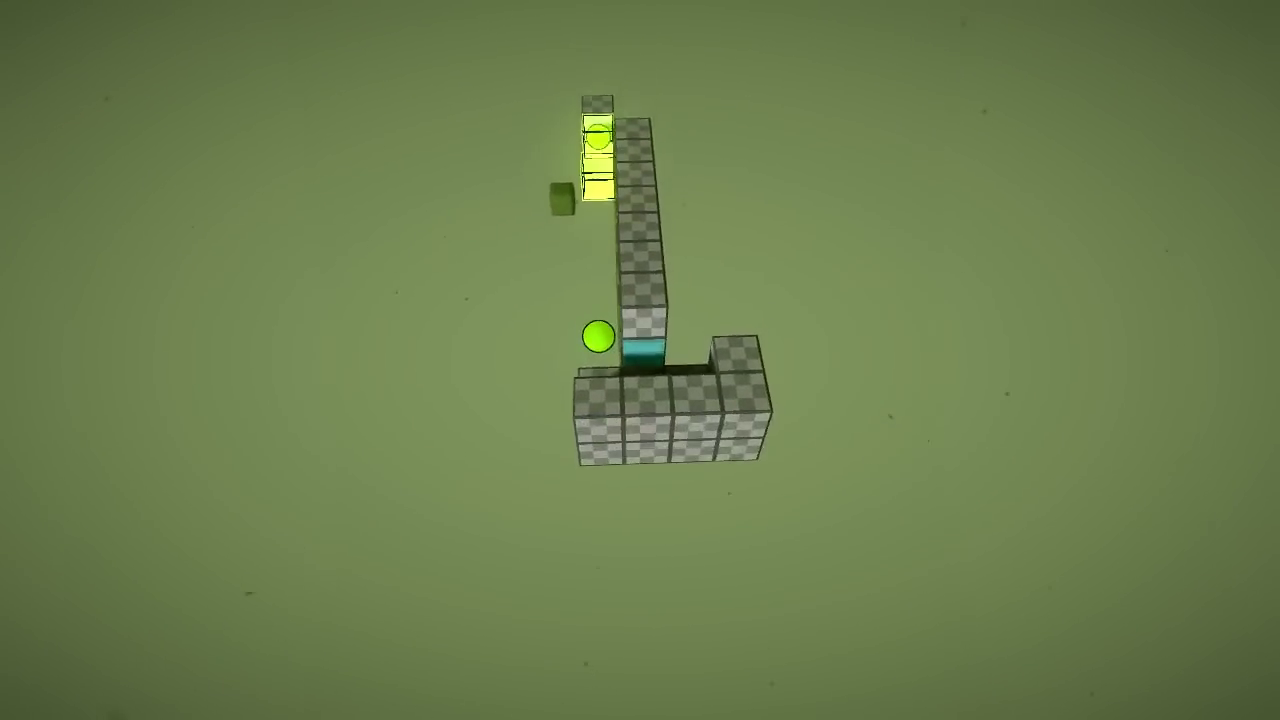
key("Left")
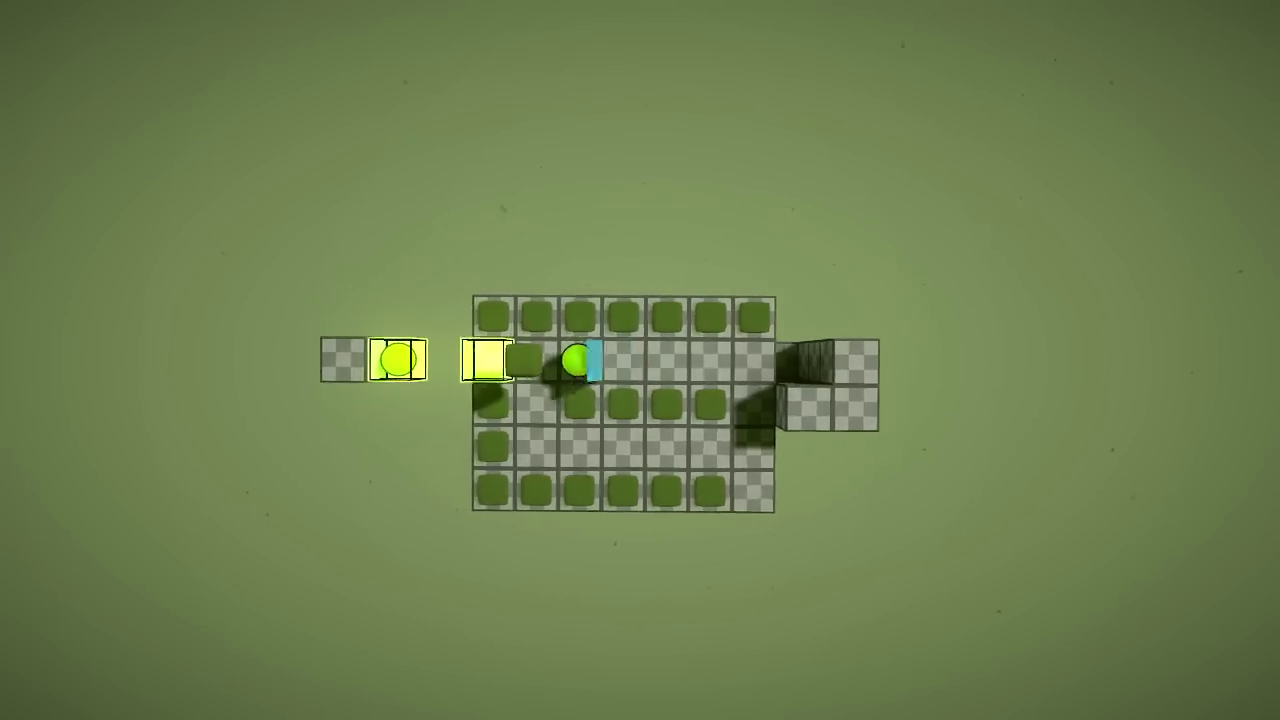